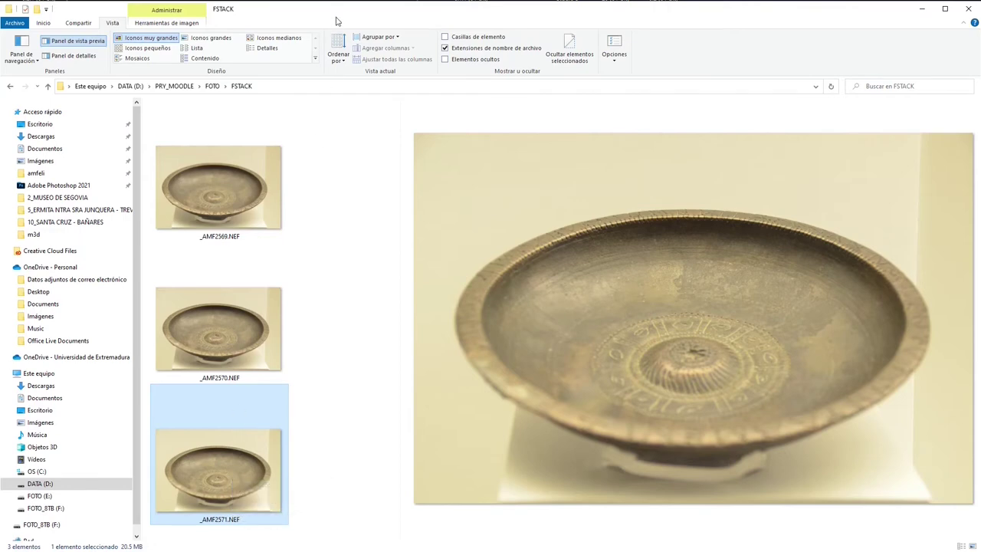
Open the three raw photos _AMF2569.NEF, _AMF2570.NEF and _AMF2571.NEF from the FSTACK folder in Photoshop's Camera Raw
left_click_drag(323, 13, 857, 97)
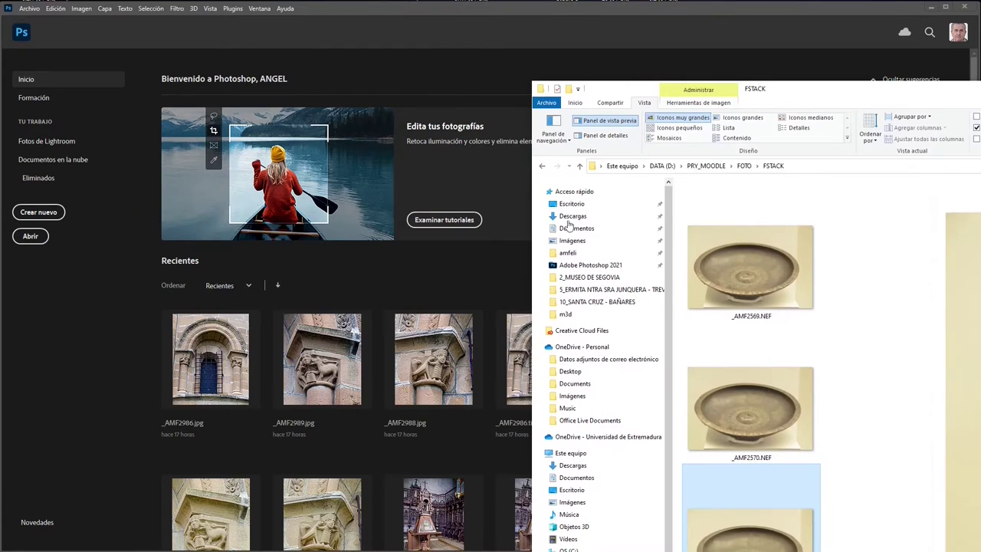
left_click(735, 265)
left_click(765, 533, "shift")
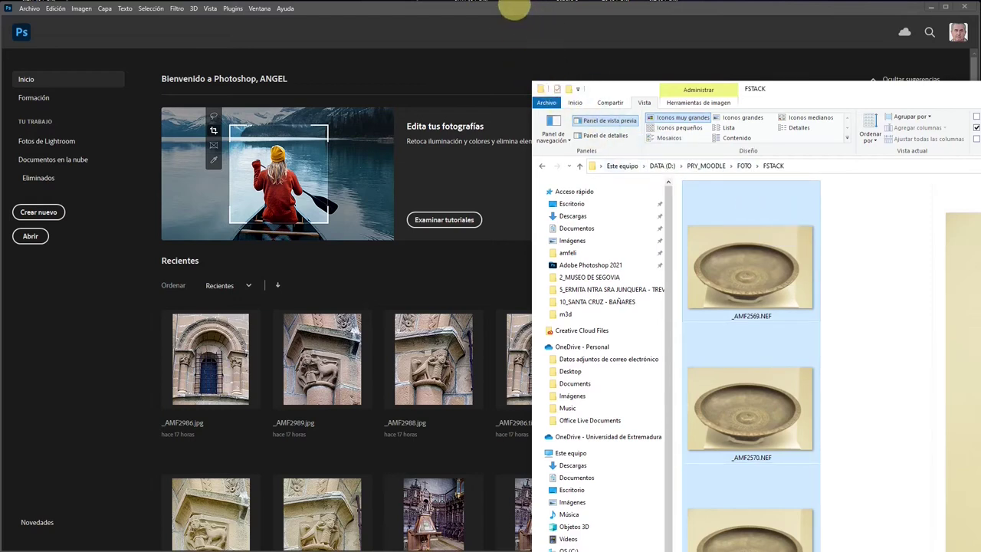
left_click(514, 10)
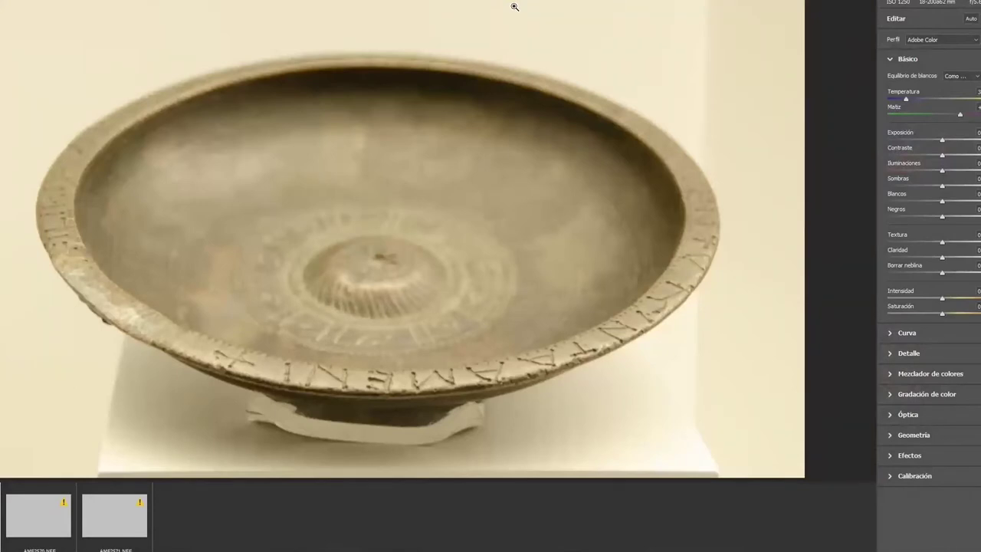
Correct the white balance of all three raw photos by sampling the pale background above the bowl
mouse_move(130, 524)
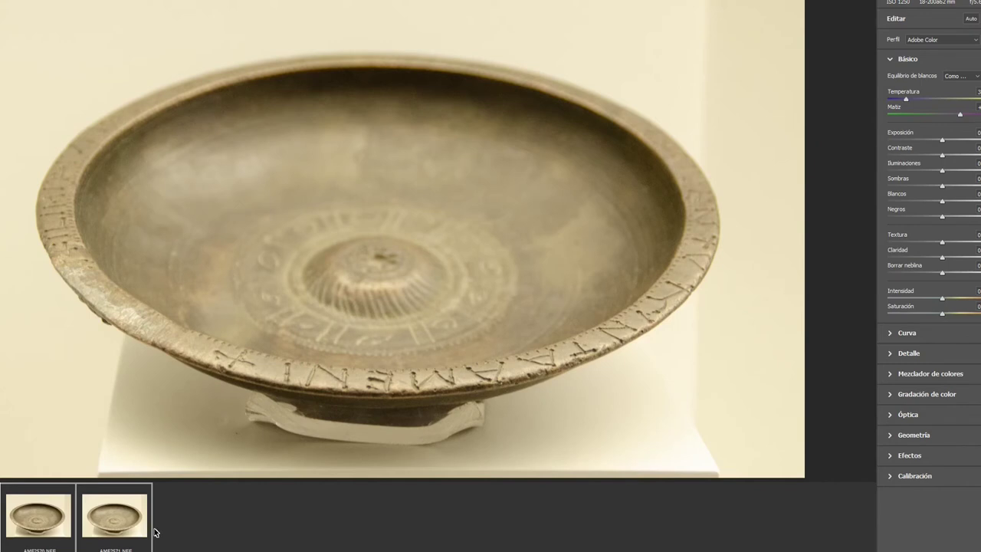
mouse_move(57, 521)
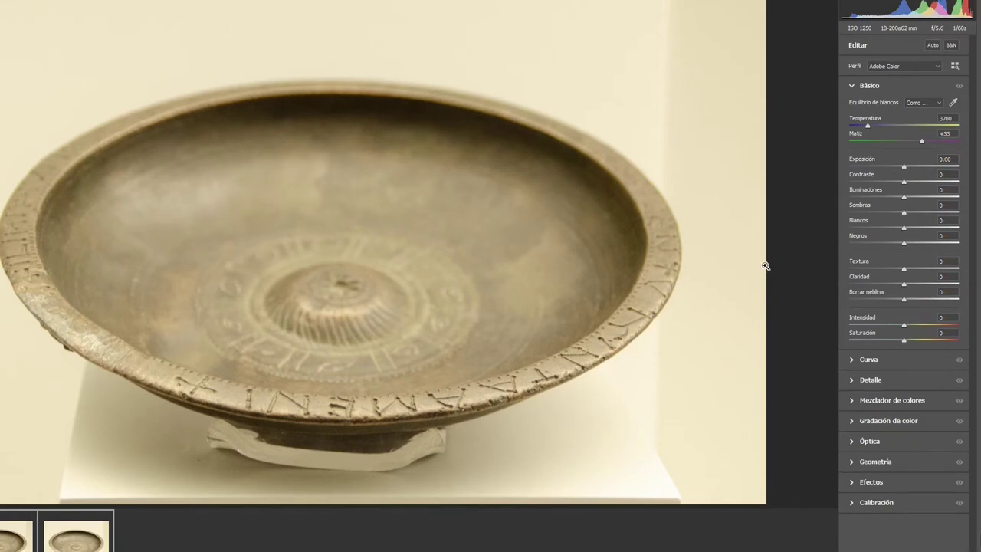
left_click(953, 105)
left_click(621, 115)
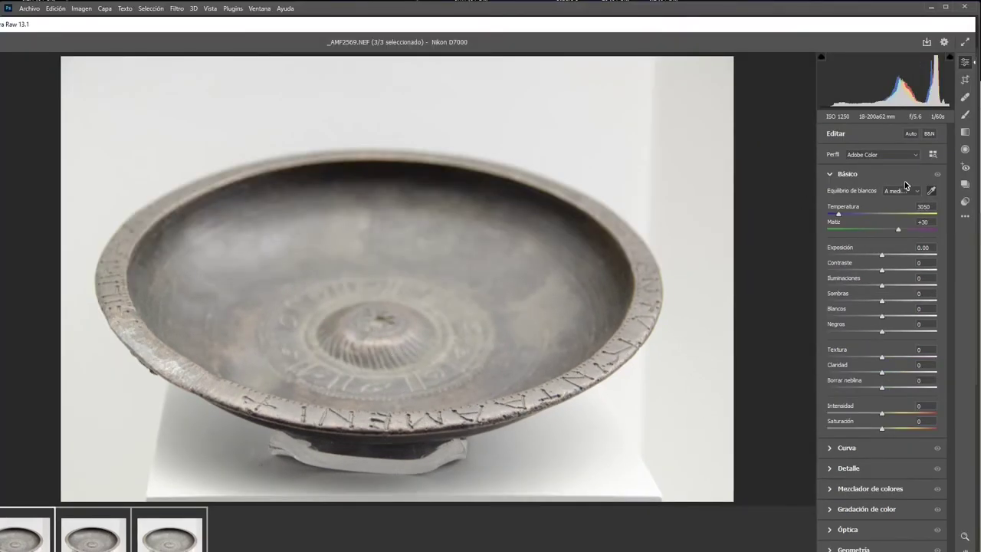
Apply the automatic tone adjustments to the three selected photos and open them as documents
left_click(910, 133)
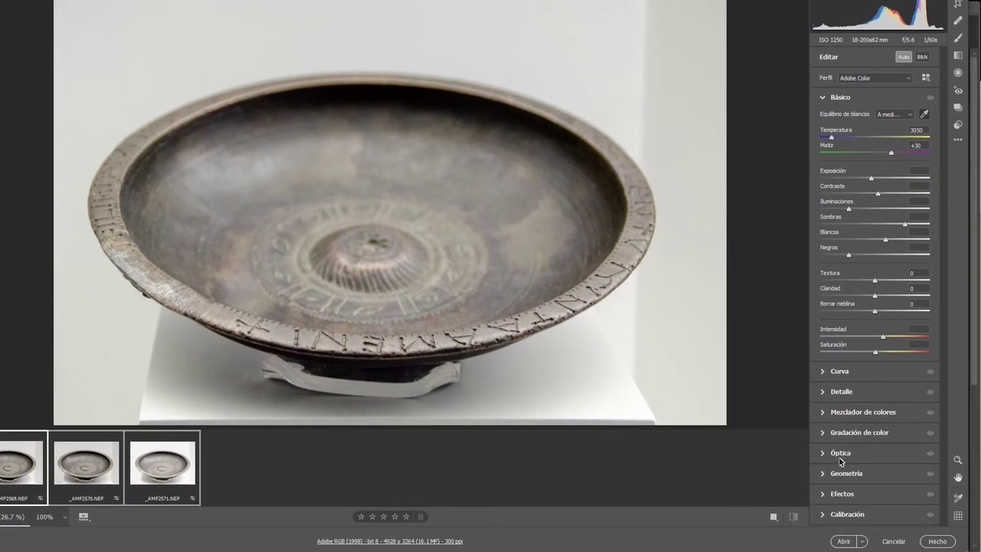
left_click(843, 541)
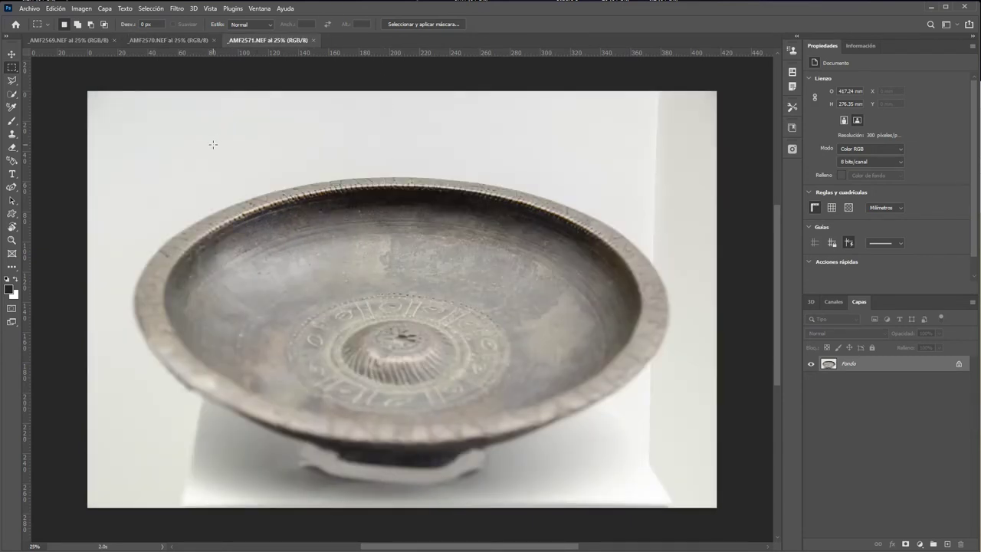
Align the three open photos as layers of one document using Photomerge with automatic layout and image blending turned off
left_click(29, 8)
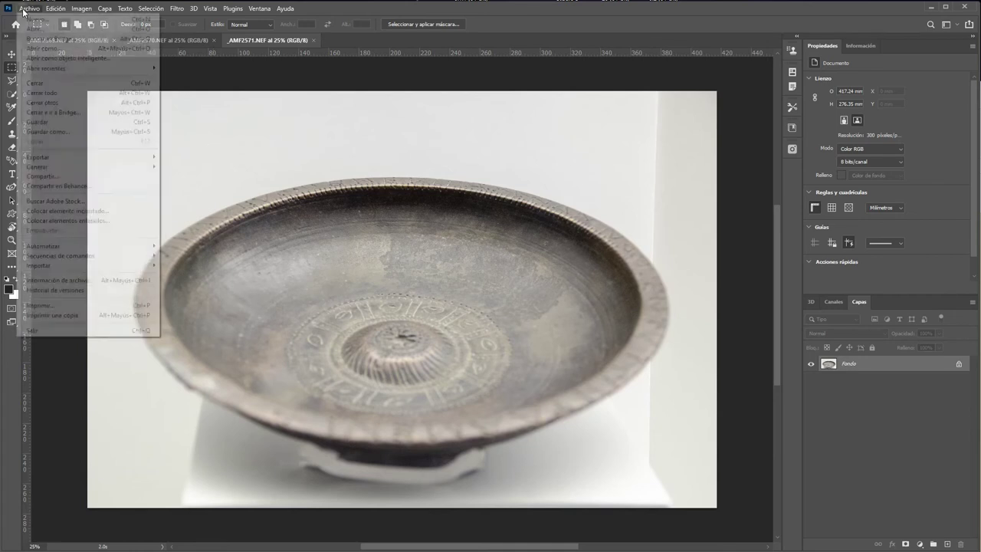
mouse_move(98, 246)
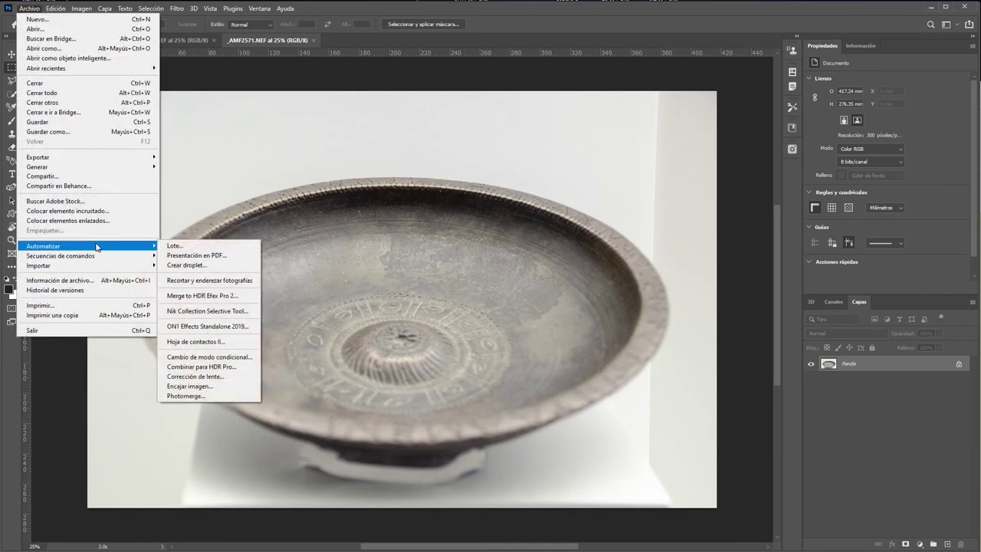
left_click(206, 400)
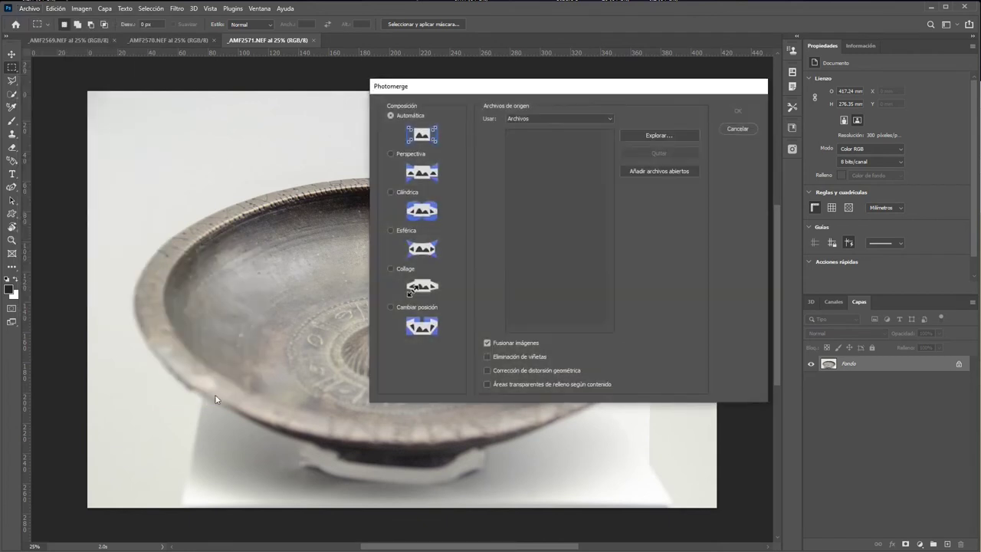
left_click(643, 171)
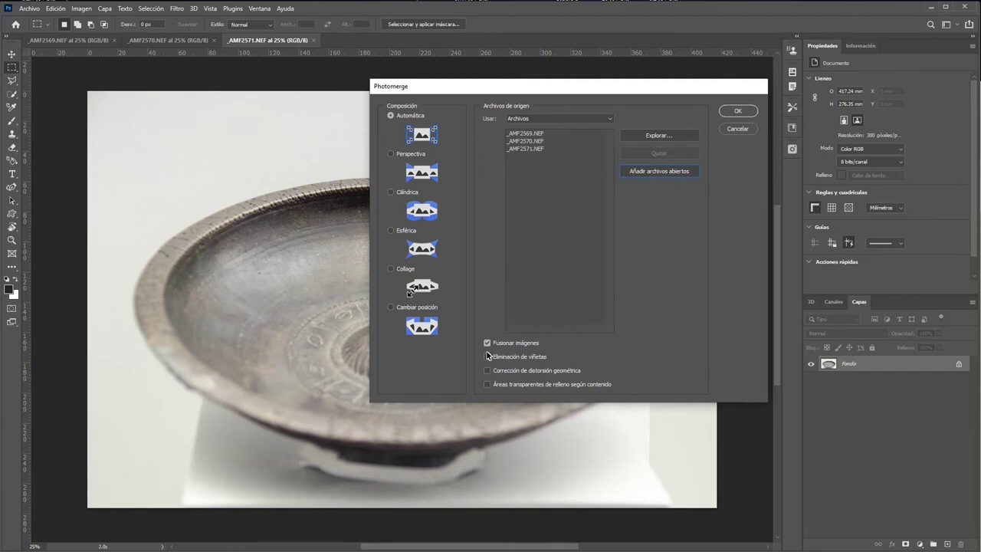
left_click(487, 344)
left_click(737, 111)
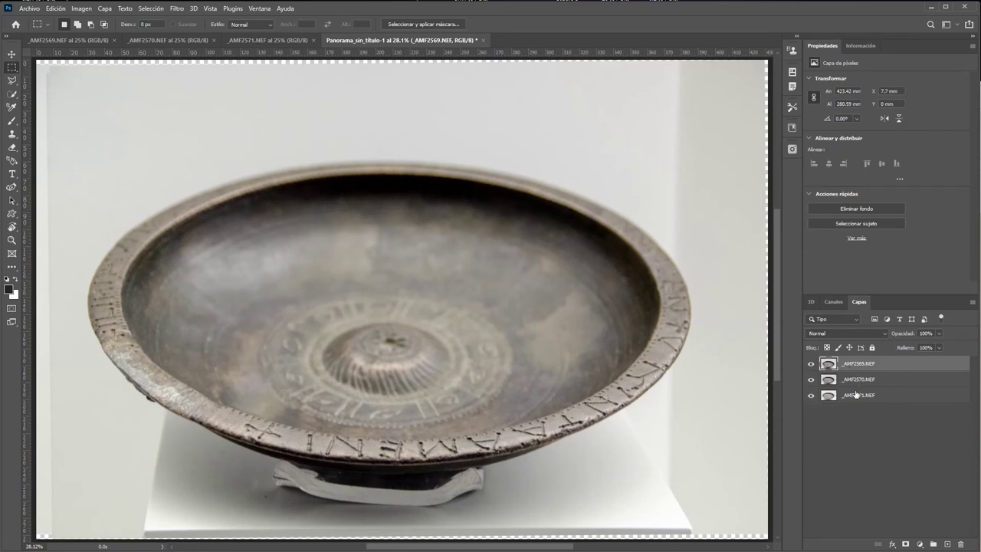
Auto-blend all three layers with the stack images (Apilar imágenes) method and seamless tones and colors
left_click(854, 393)
left_click(853, 399, "shift")
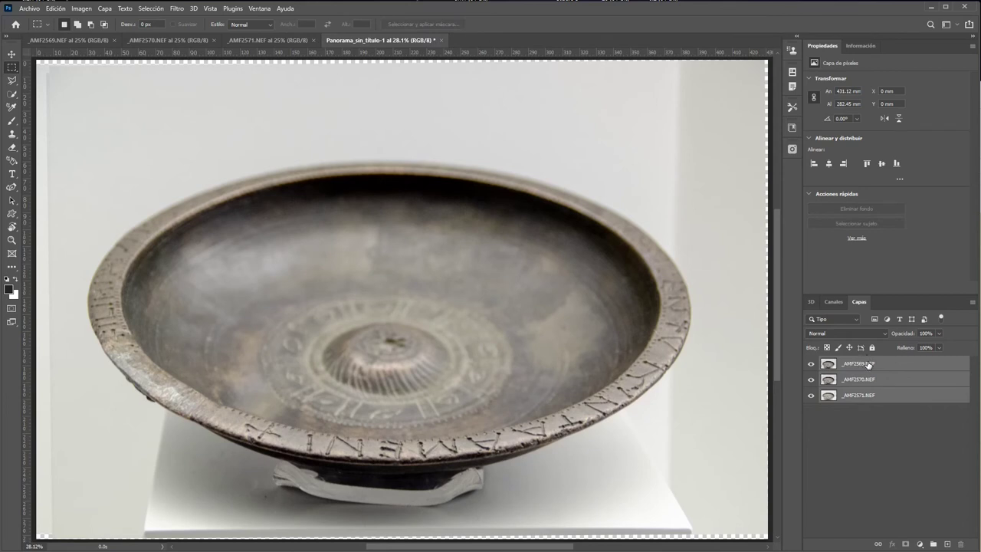
left_click(868, 364)
left_click(869, 394, "shift")
left_click(62, 10)
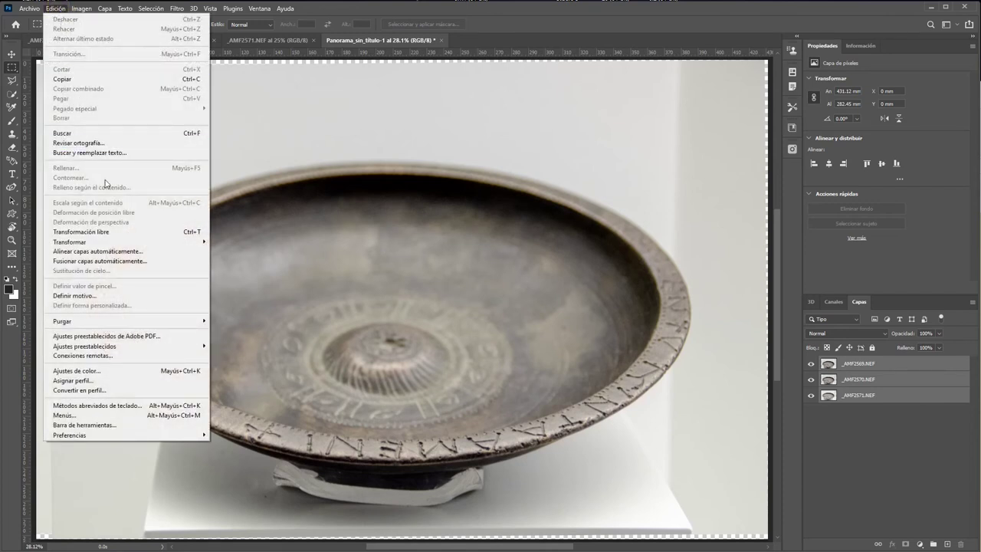
left_click(107, 260)
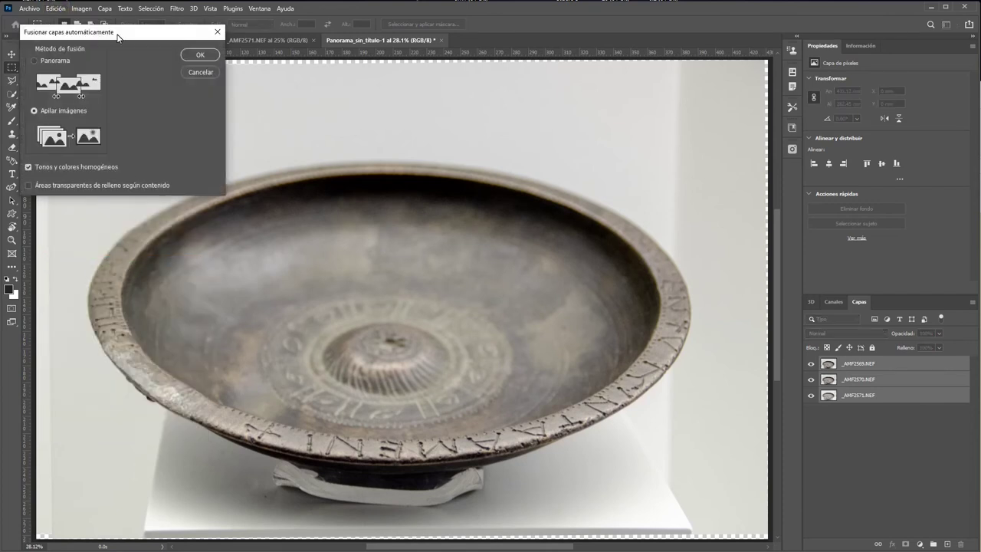
left_click_drag(118, 36, 434, 194)
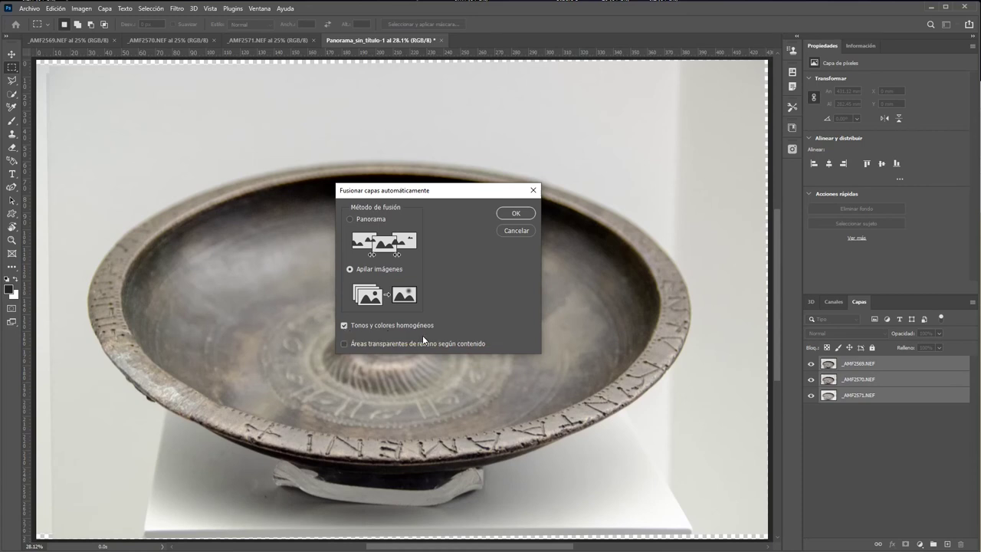
left_click(515, 212)
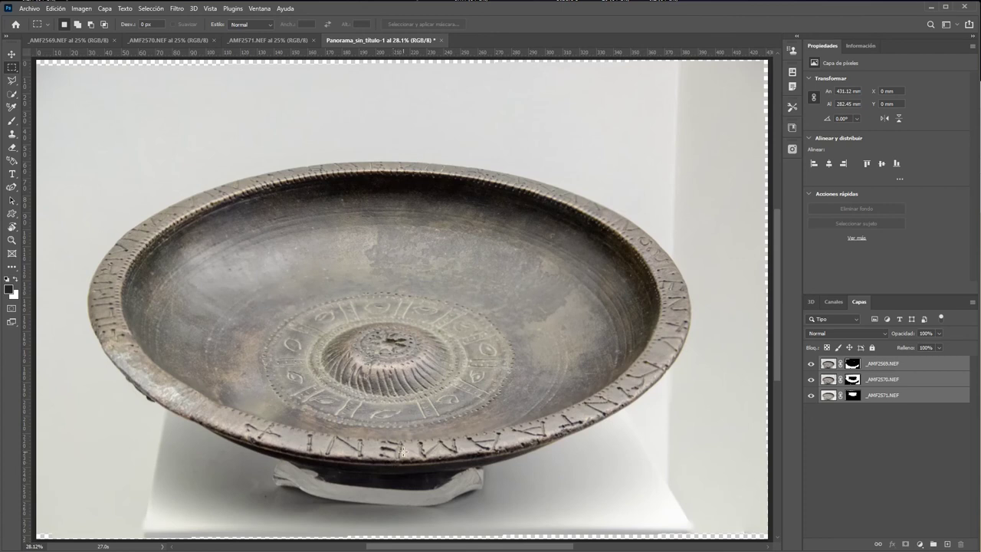
Merge the three masked layers into a single layer
left_click(913, 383)
key("ctrl+e")
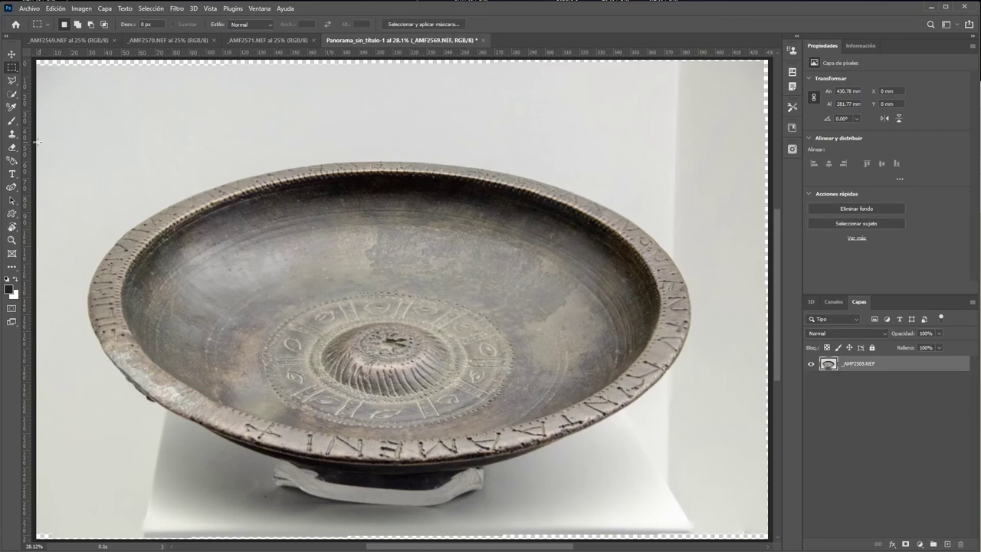
Set up saving the merged image as TIFF without layers, and close the save dialog without saving
left_click(36, 9)
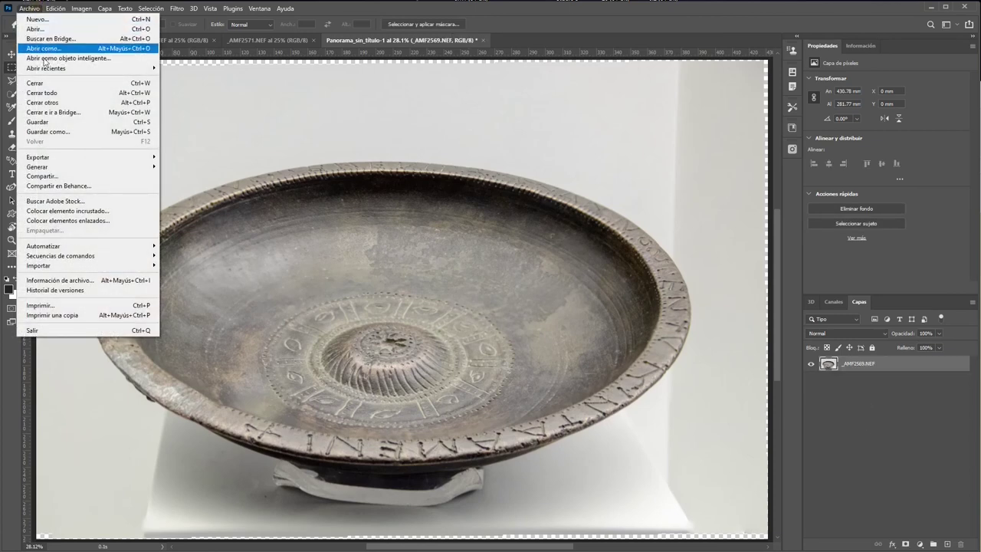
left_click(54, 134)
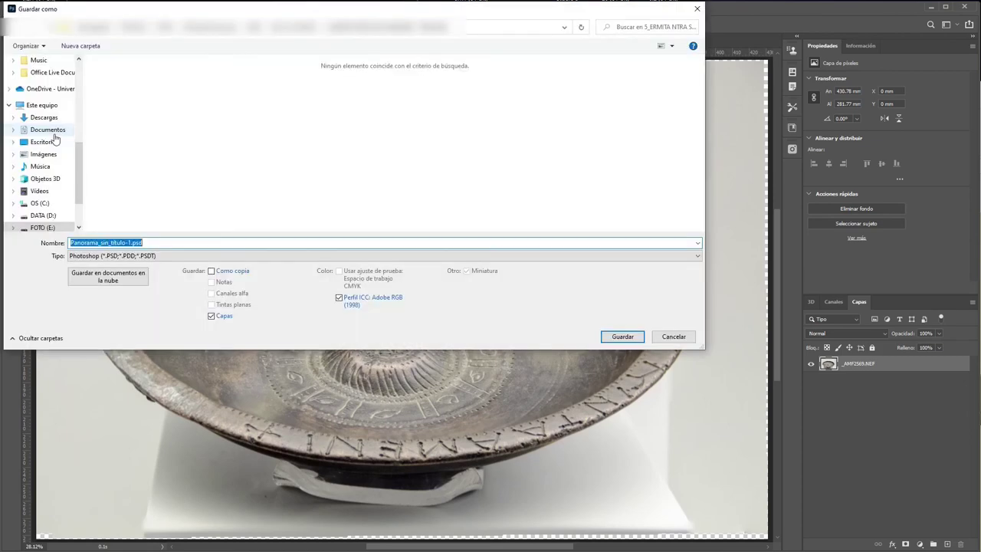
left_click(150, 259)
left_click(145, 427)
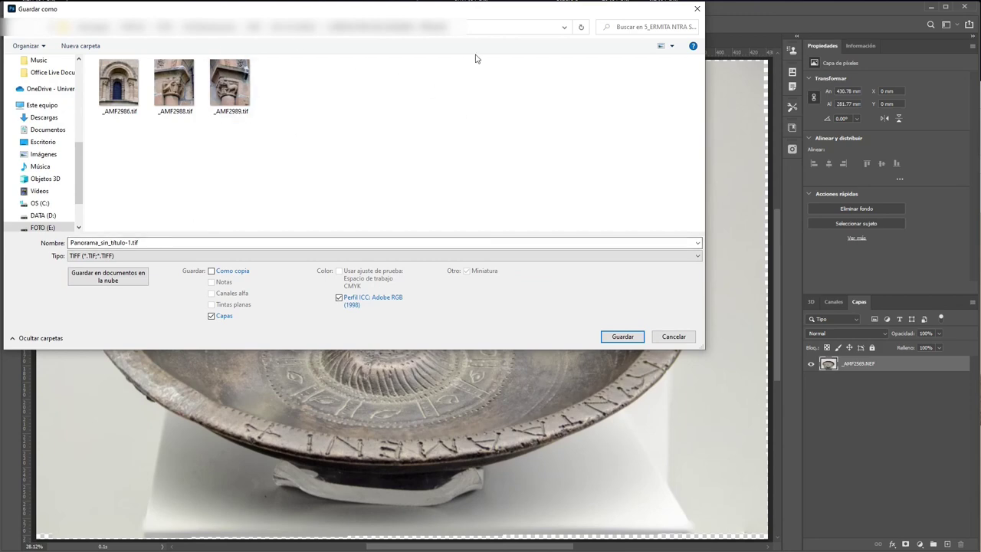
left_click_drag(310, 11, 411, 70)
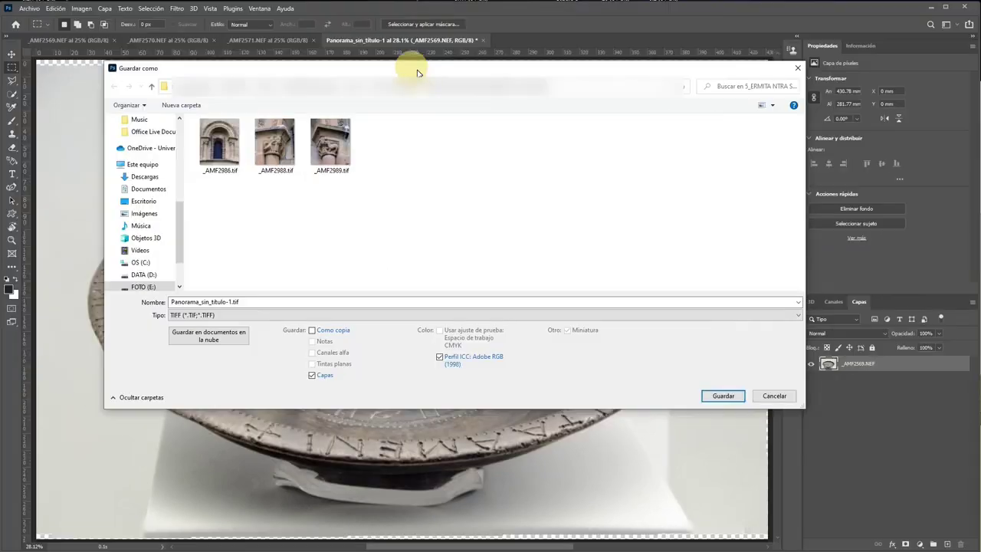
left_click(312, 374)
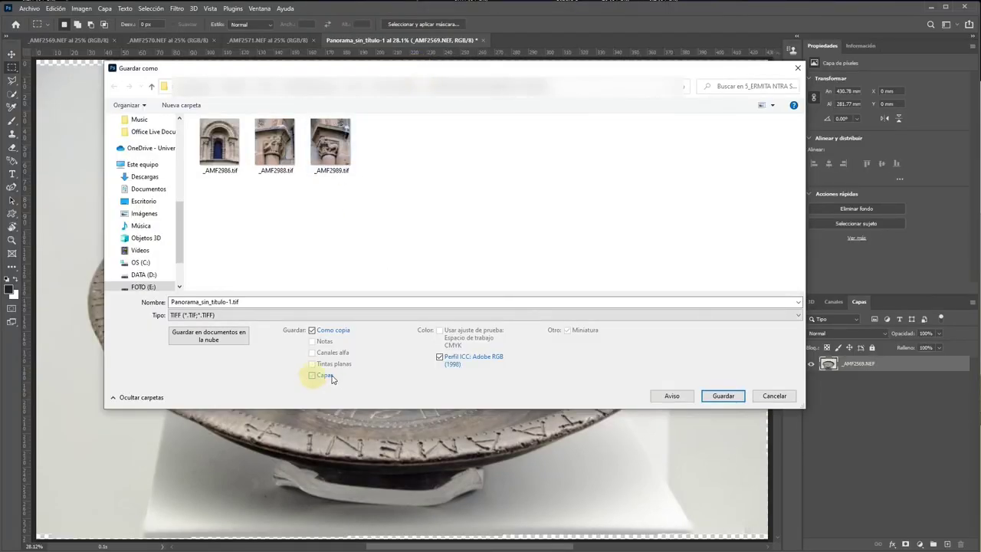
left_click(797, 68)
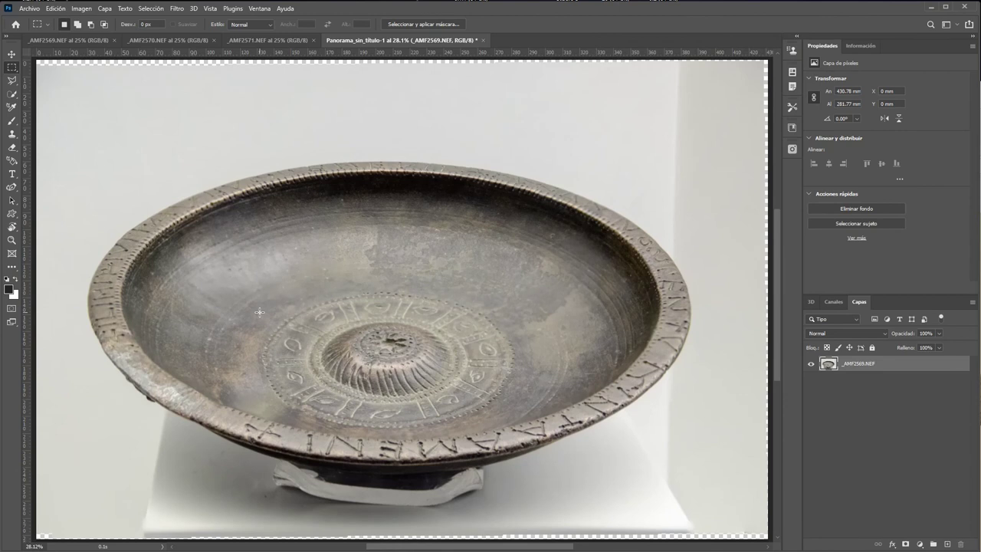